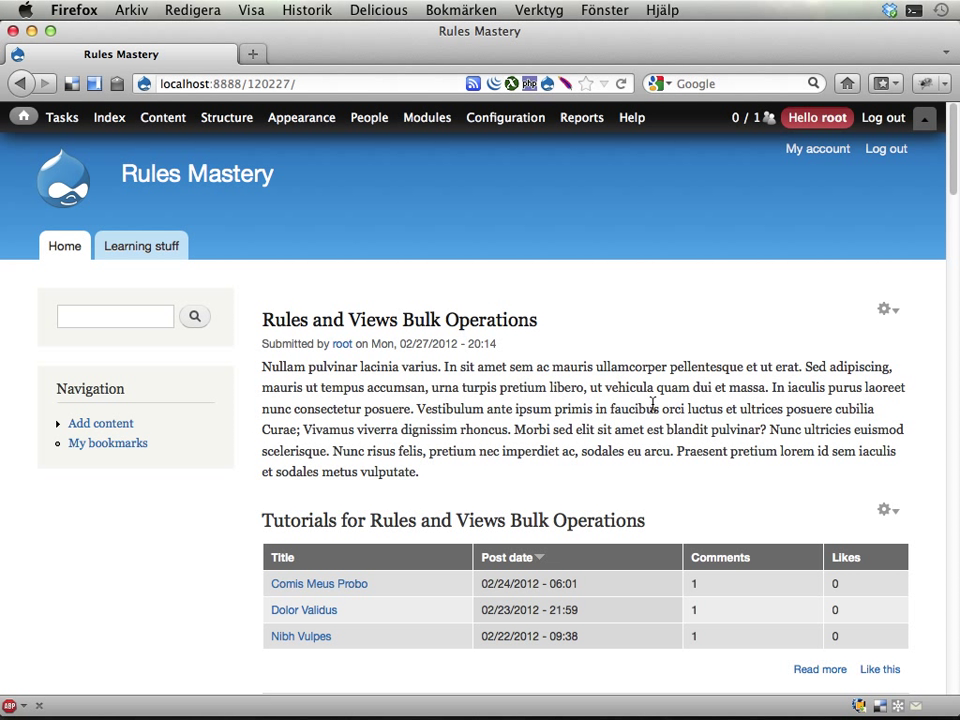
- Go to Configuration > Workflow > Rules, which has no rules yet, and start a new reaction rule
mouse_move(505, 117)
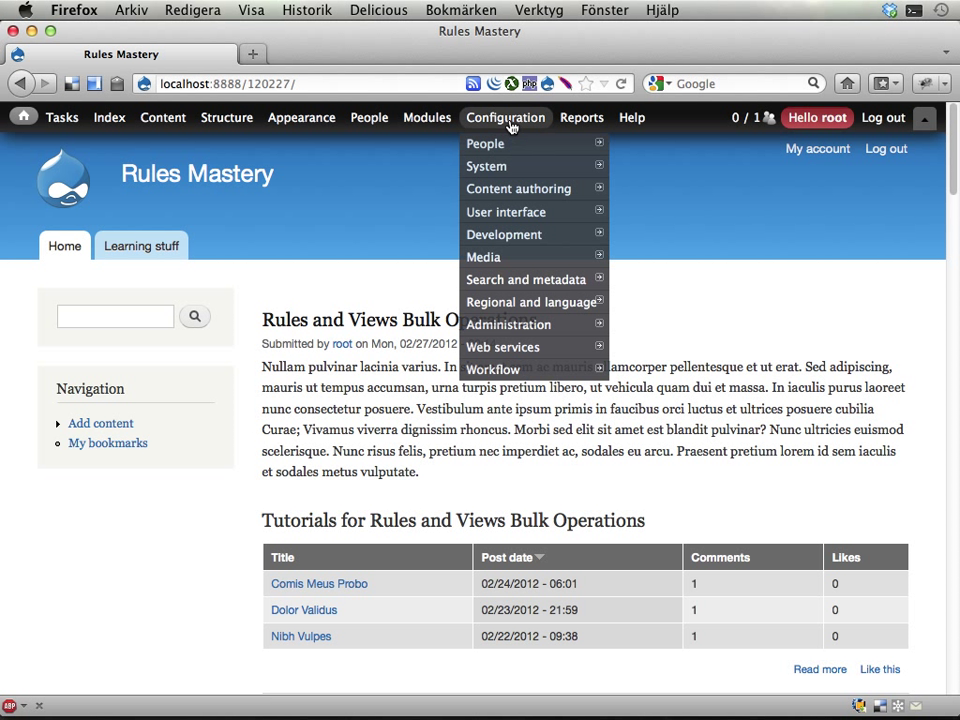
mouse_move(505, 369)
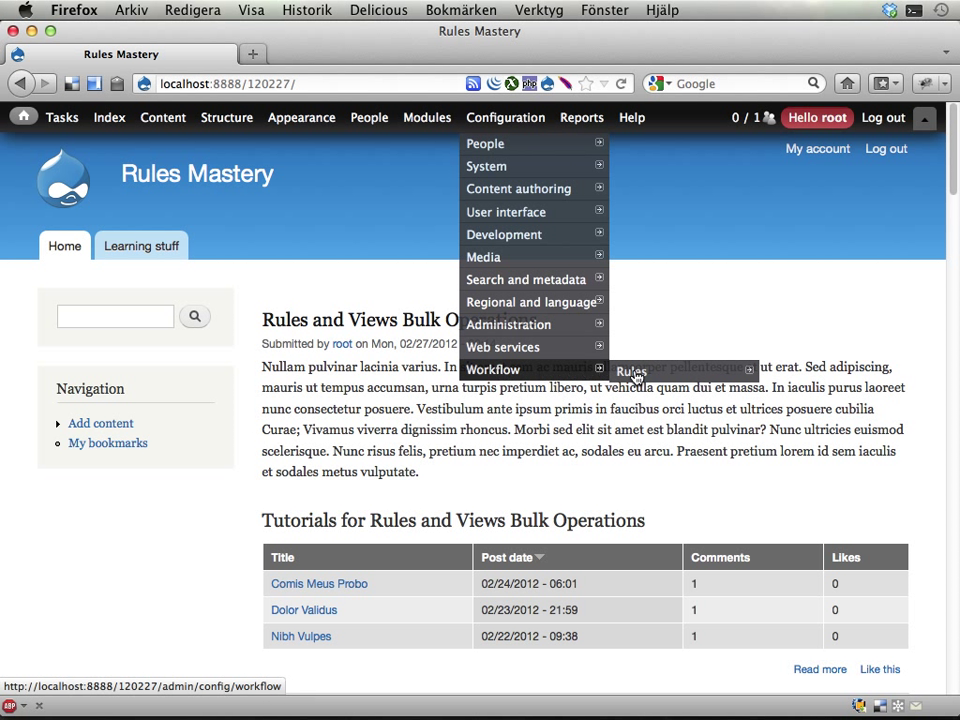
mouse_move(632, 374)
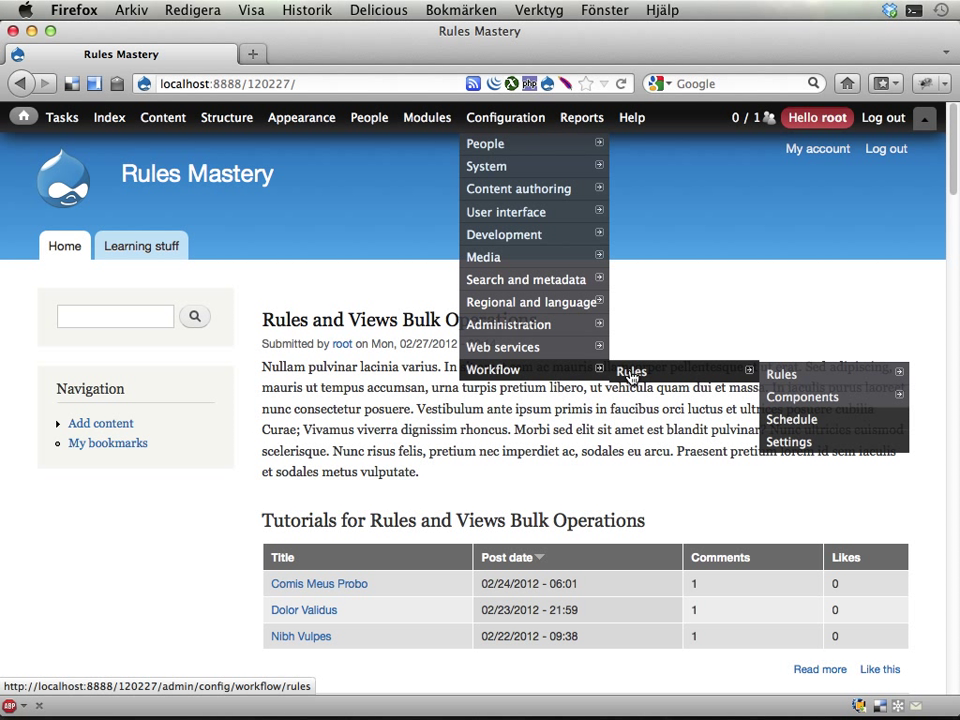
left_click(632, 374)
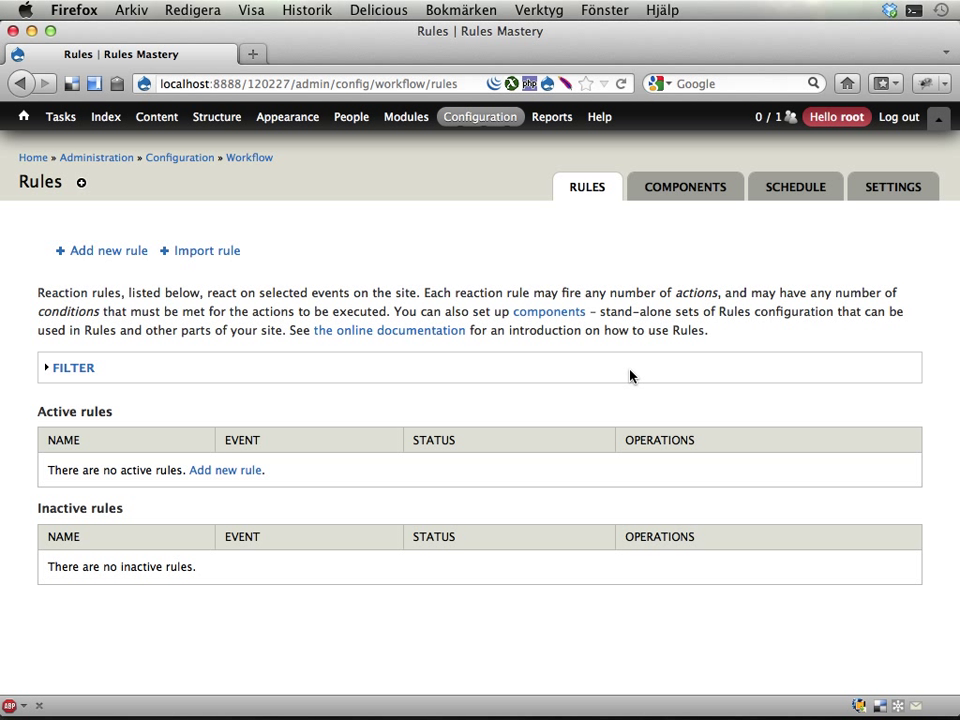
left_click(129, 252)
left_click(112, 252)
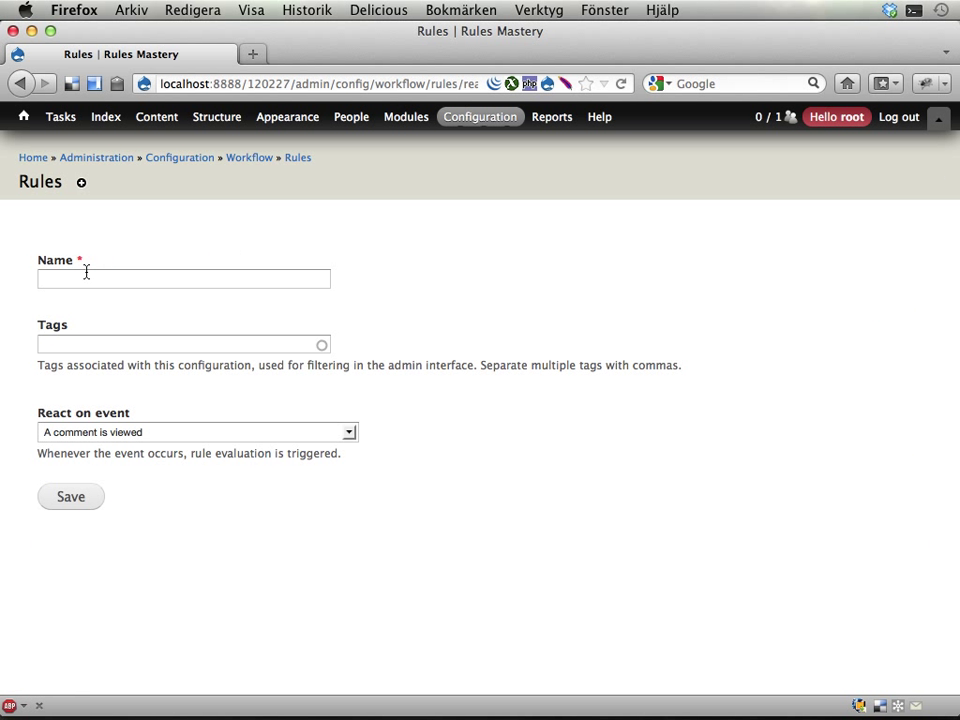
- Name the rule 'Drupal points for new accounts'
left_click(78, 279)
type("Drupal points for")
key("BackSpace")
key("BackSpace")
key("BackSpace")
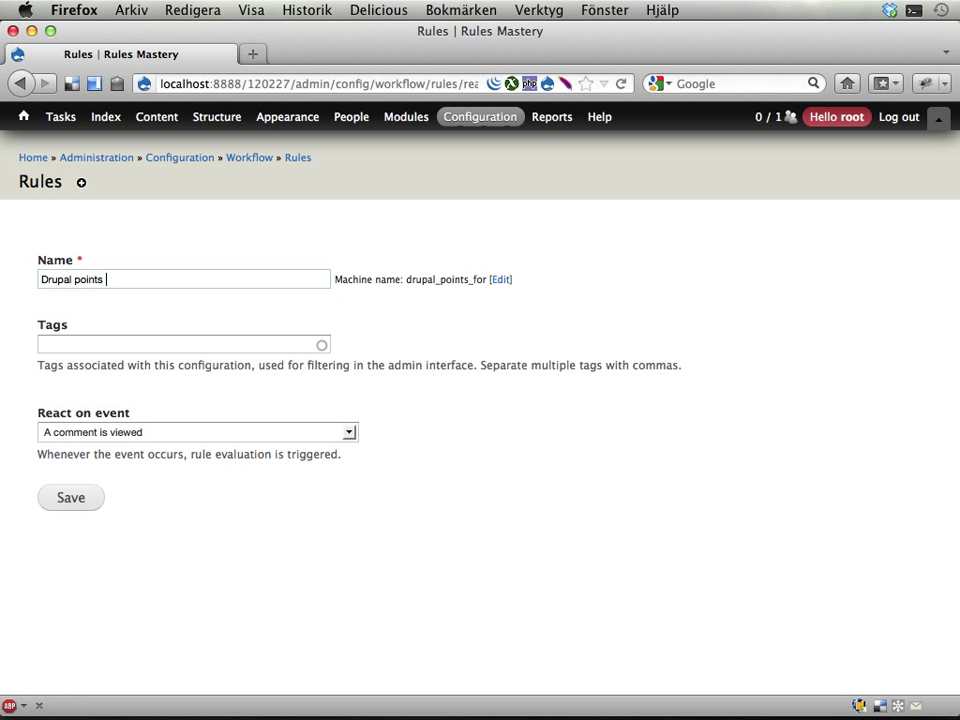
key("super+a")
key("BackSpace")
type("Drupal to")
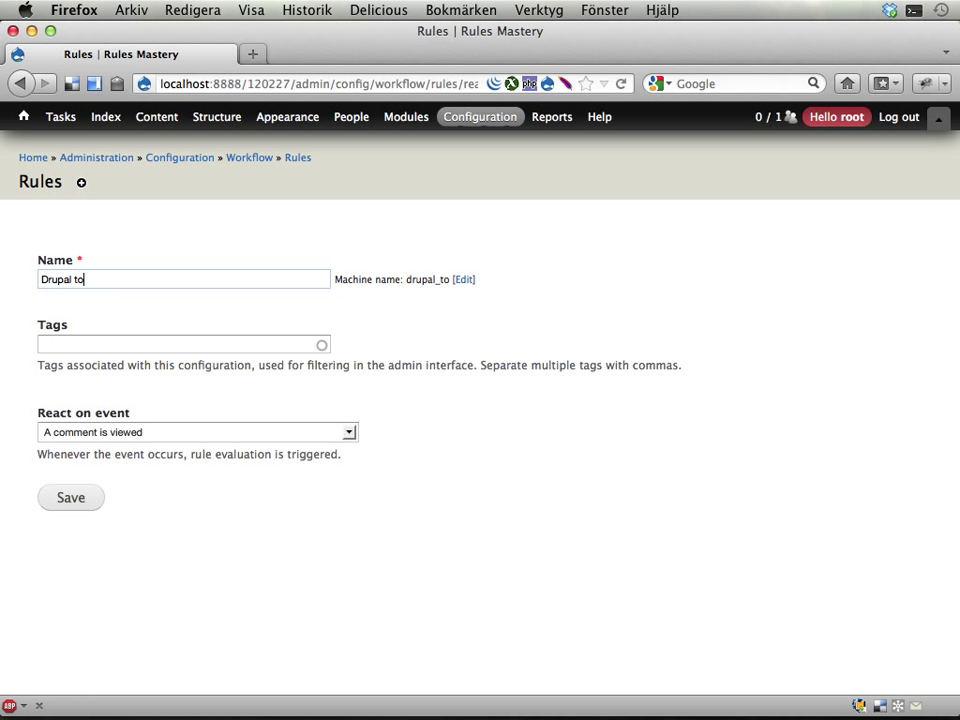
key("BackSpace")
key("BackSpace")
type("pi")
key("BackSpace")
type("oints ")
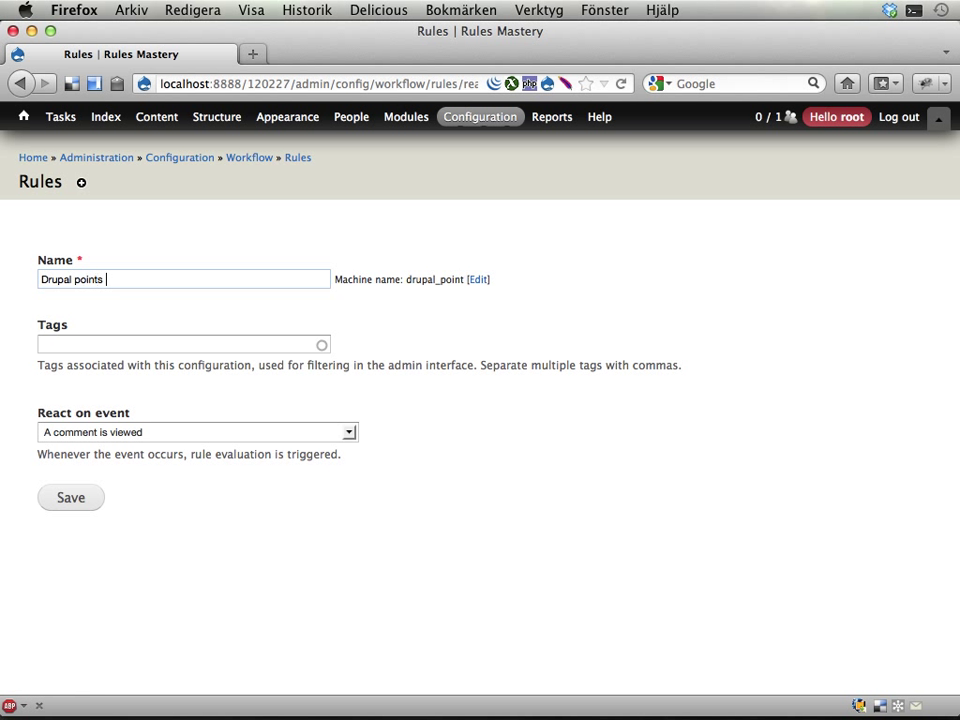
type("for new account")
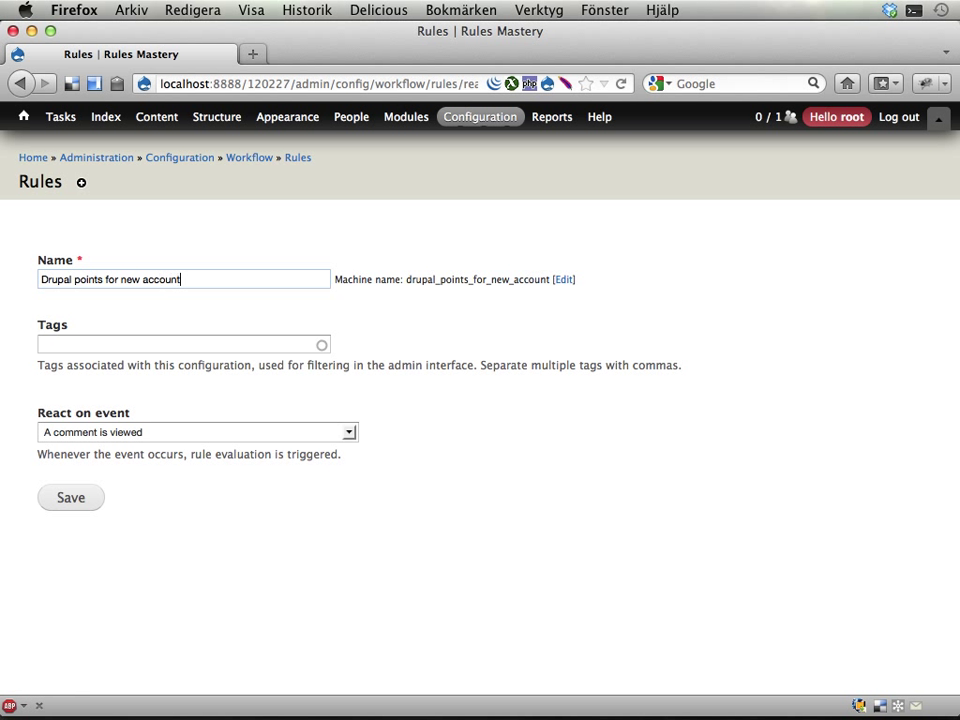
type("s")
- Tag it 'Drupal points', trigger it on 'After saving a new user account', and save
left_click(96, 349)
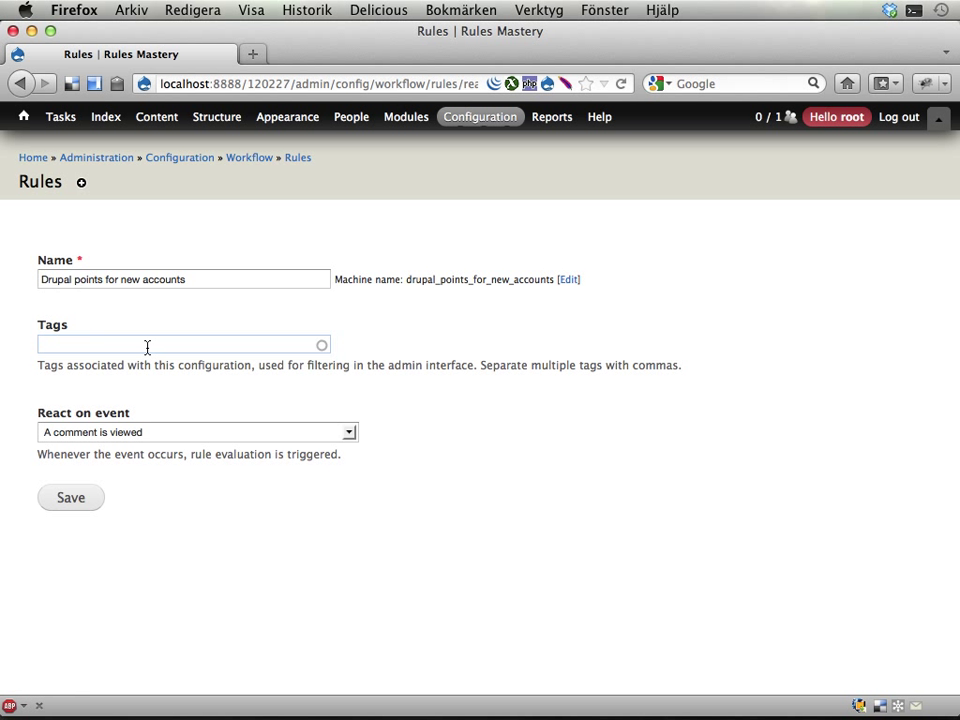
type("Drupal points")
left_click(47, 435)
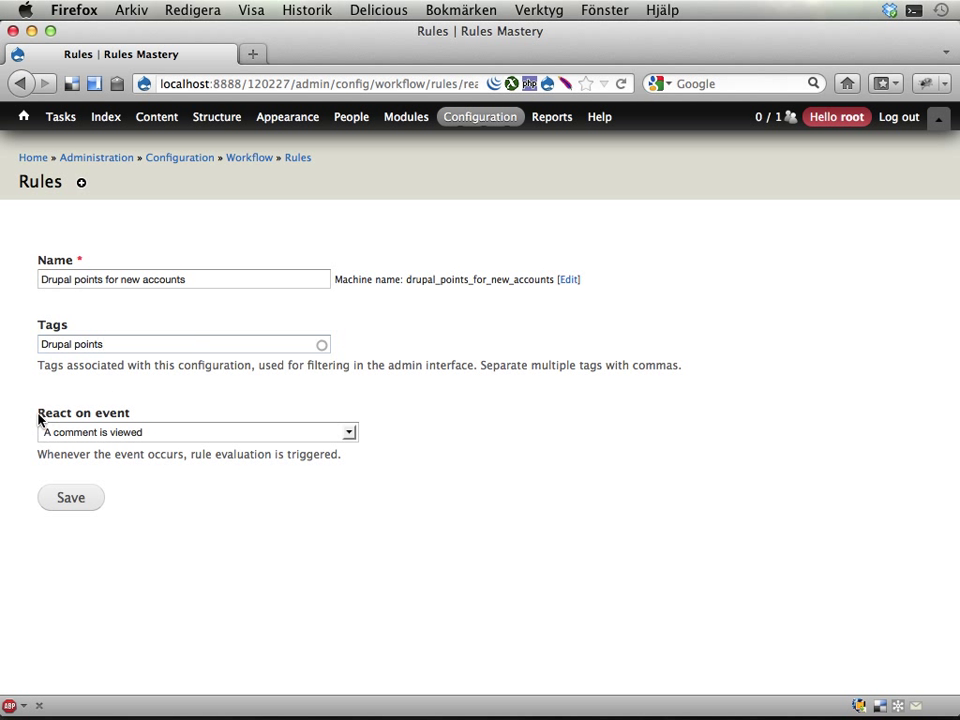
left_click_drag(39, 420, 157, 420)
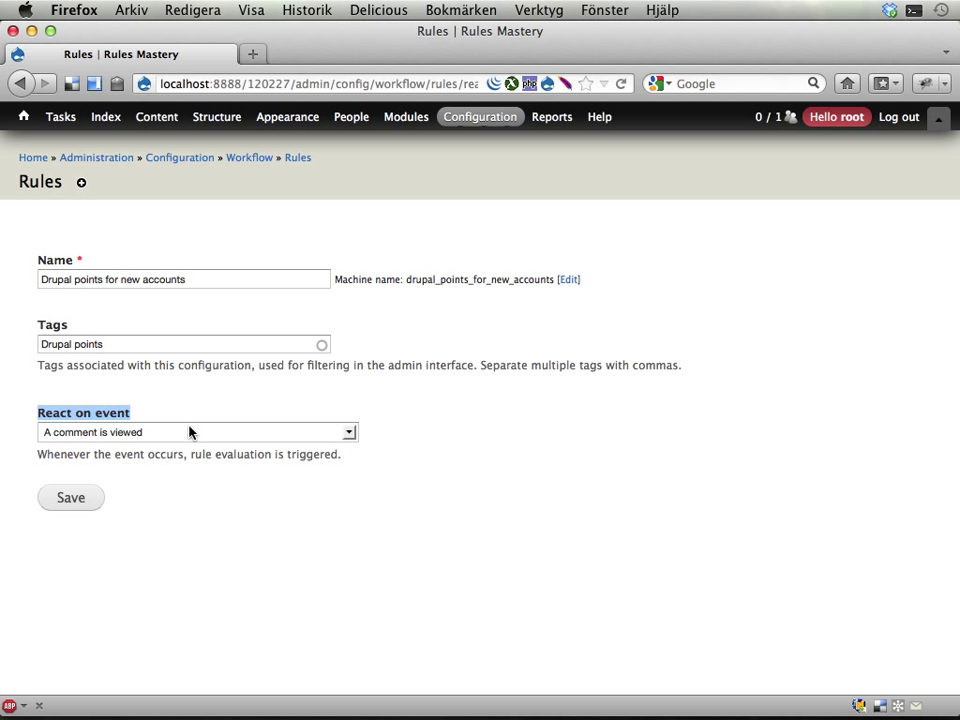
left_click(185, 433)
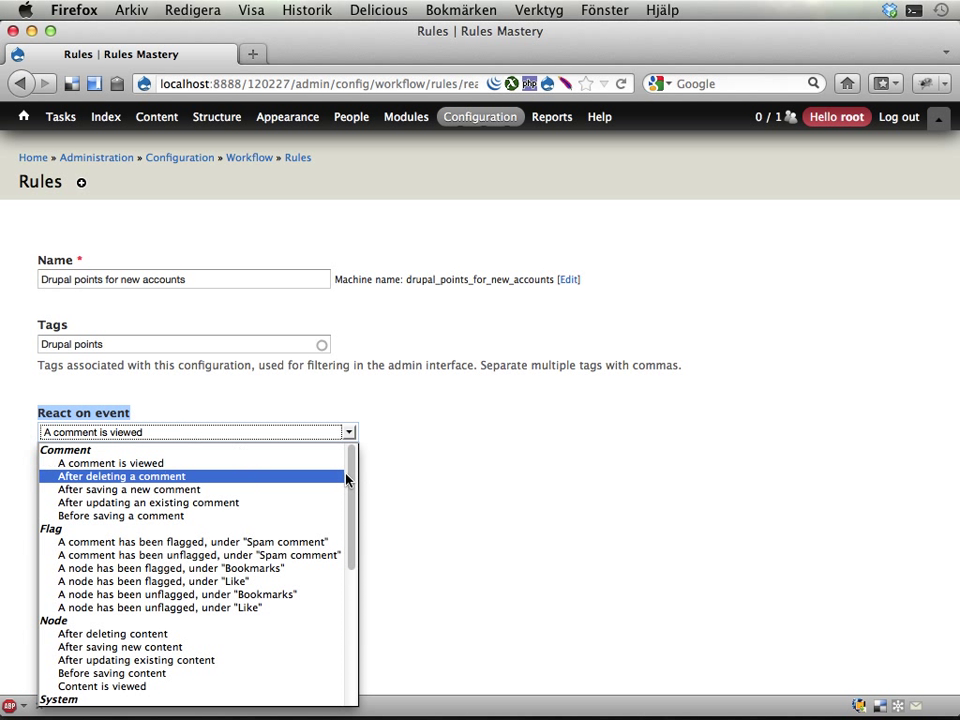
scroll(280, 518, "down", 5)
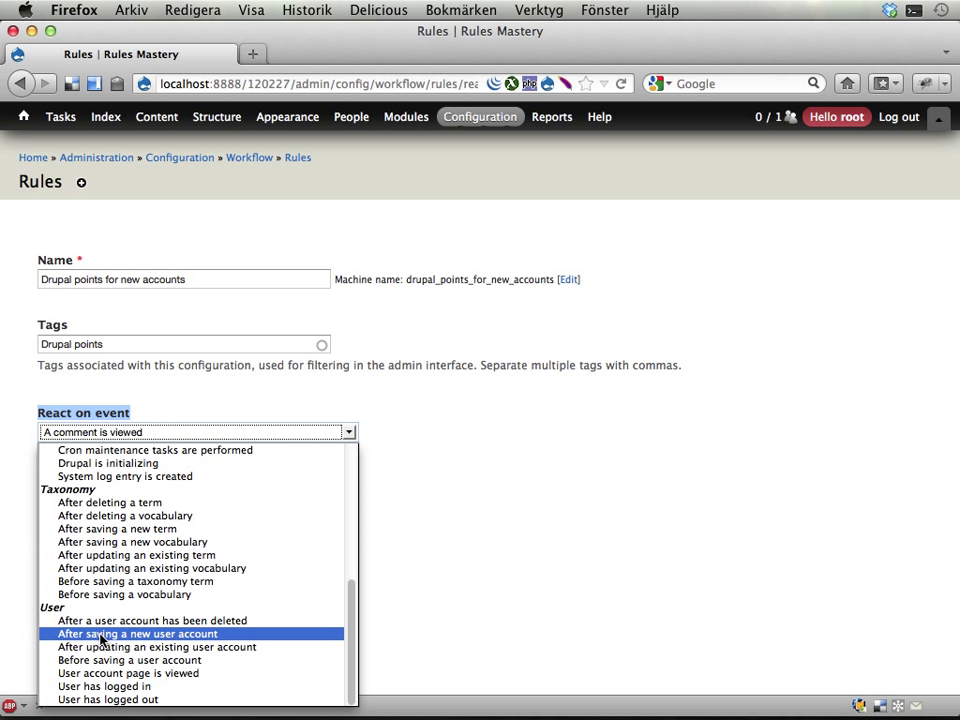
left_click(246, 634)
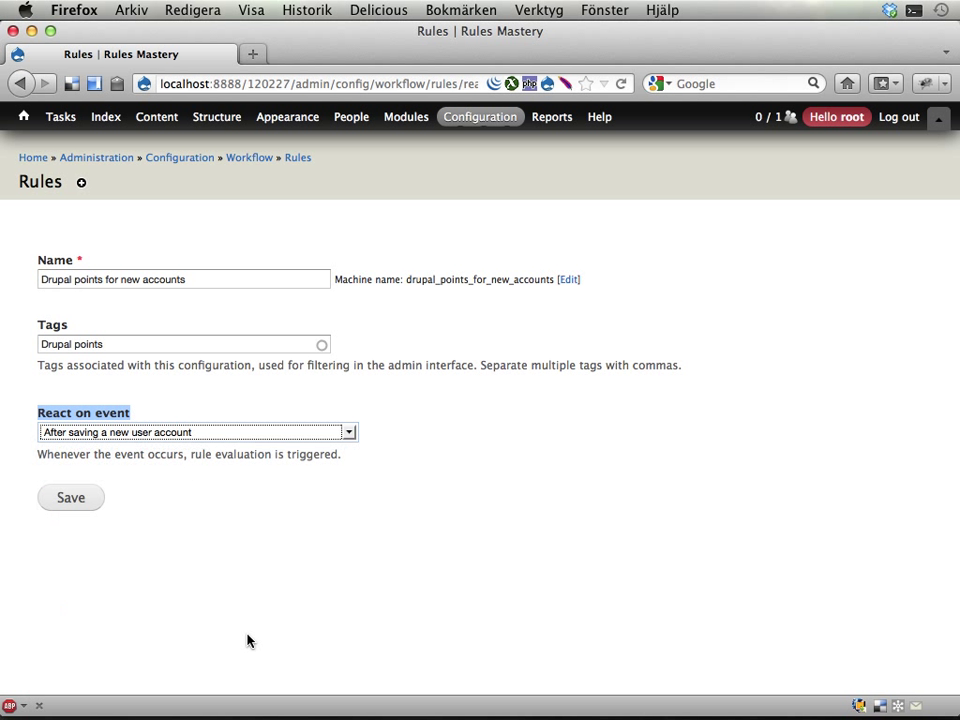
left_click(86, 509)
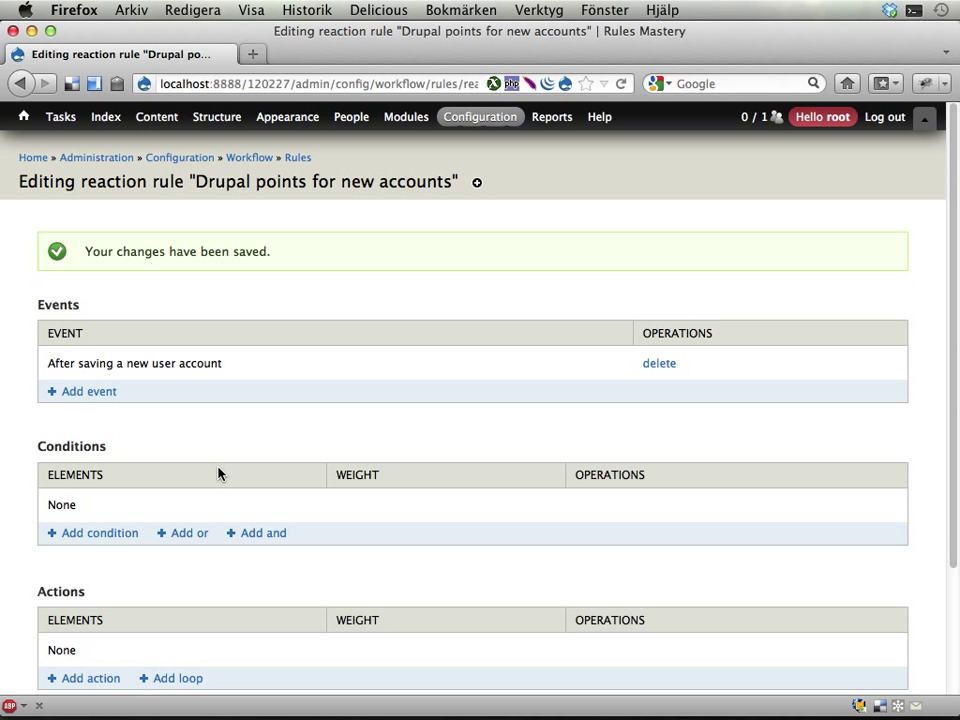
- Scroll down to the rule's Actions section and begin adding a new action
scroll(221, 472, "down", 3)
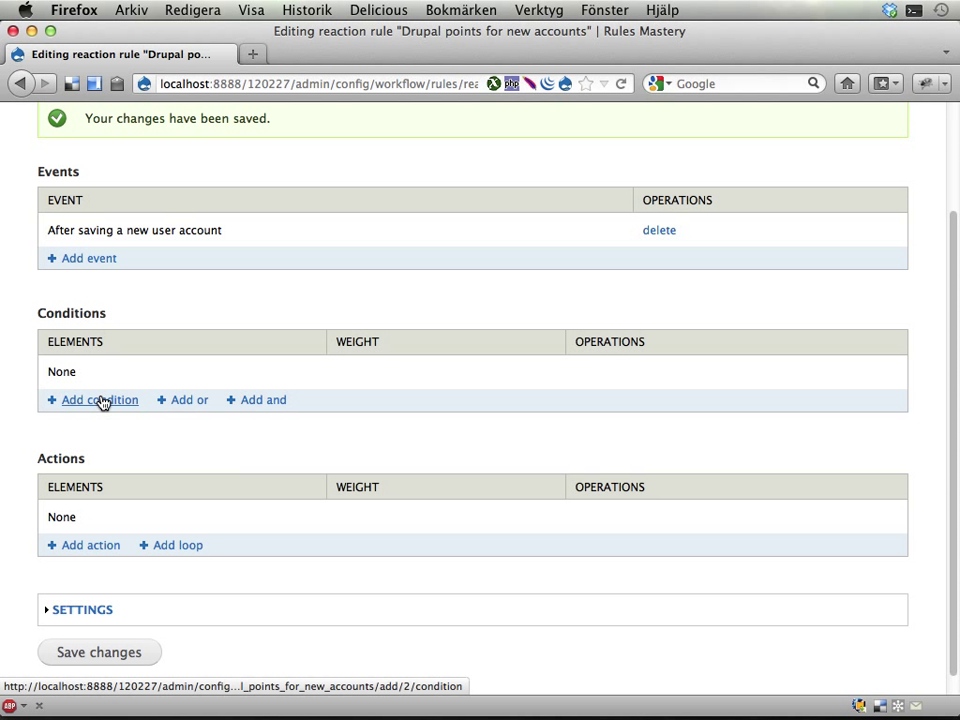
scroll(214, 400, "down", 1)
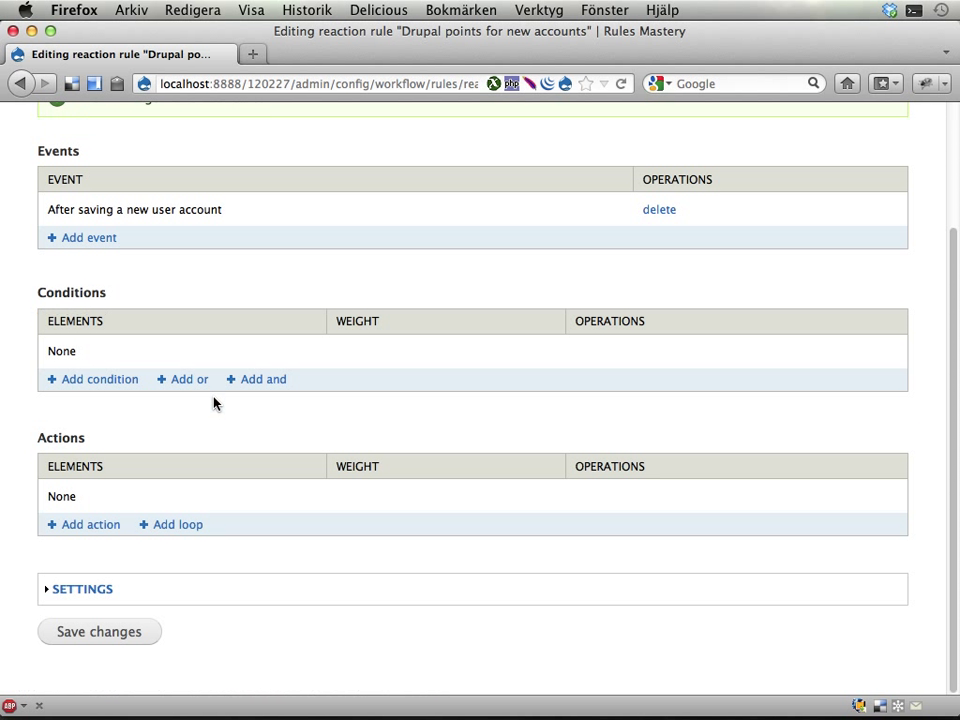
left_click(86, 526)
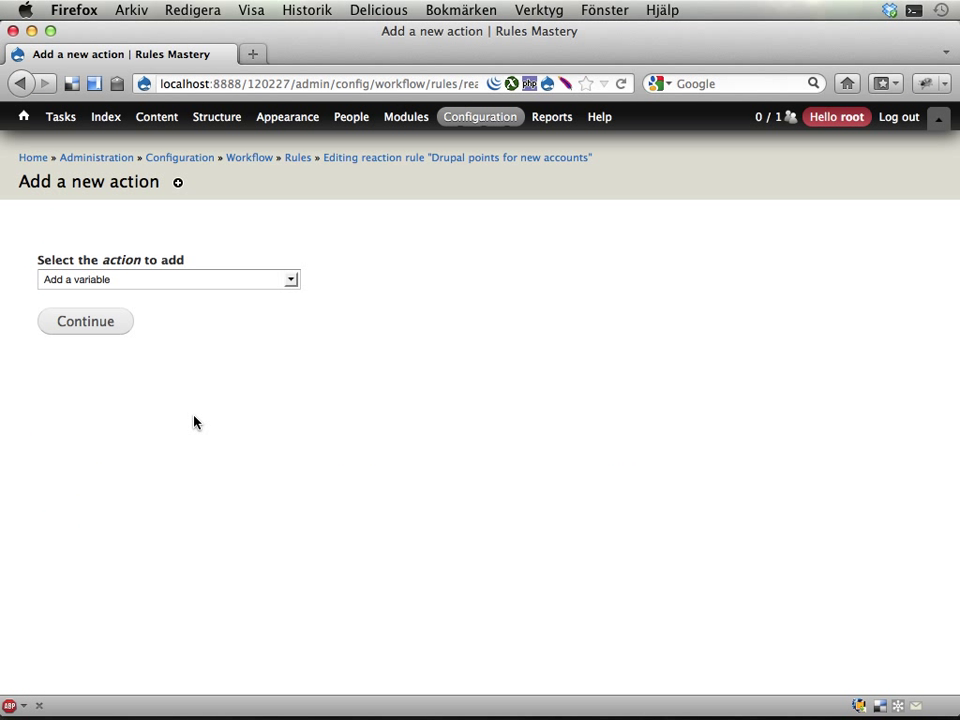
- Choose 'Set a data value' under Data in the action list
left_click(290, 281)
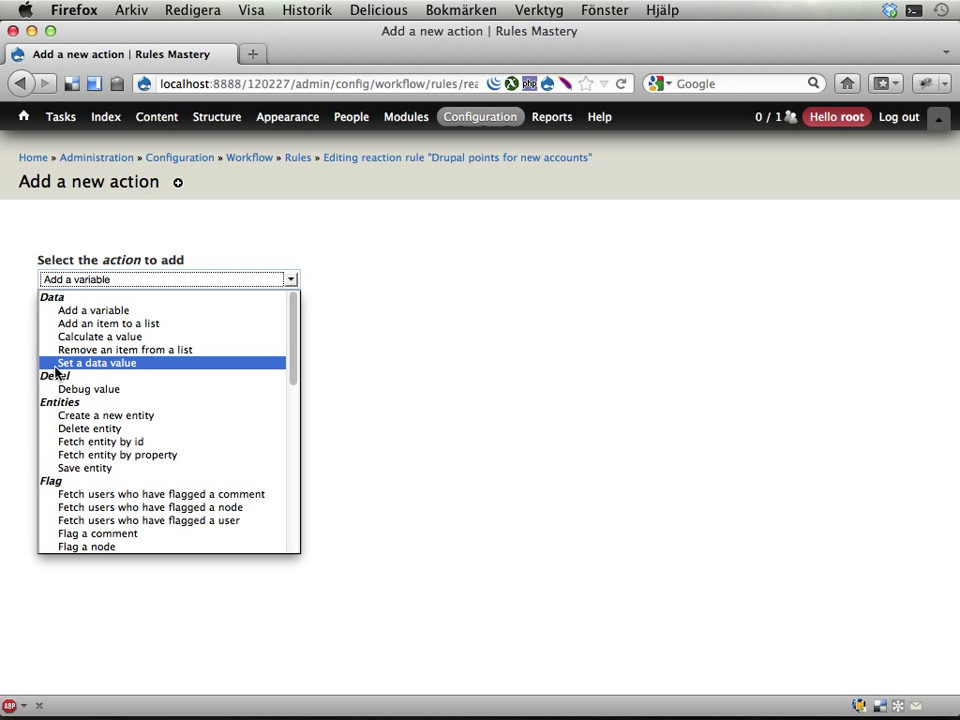
left_click(155, 363)
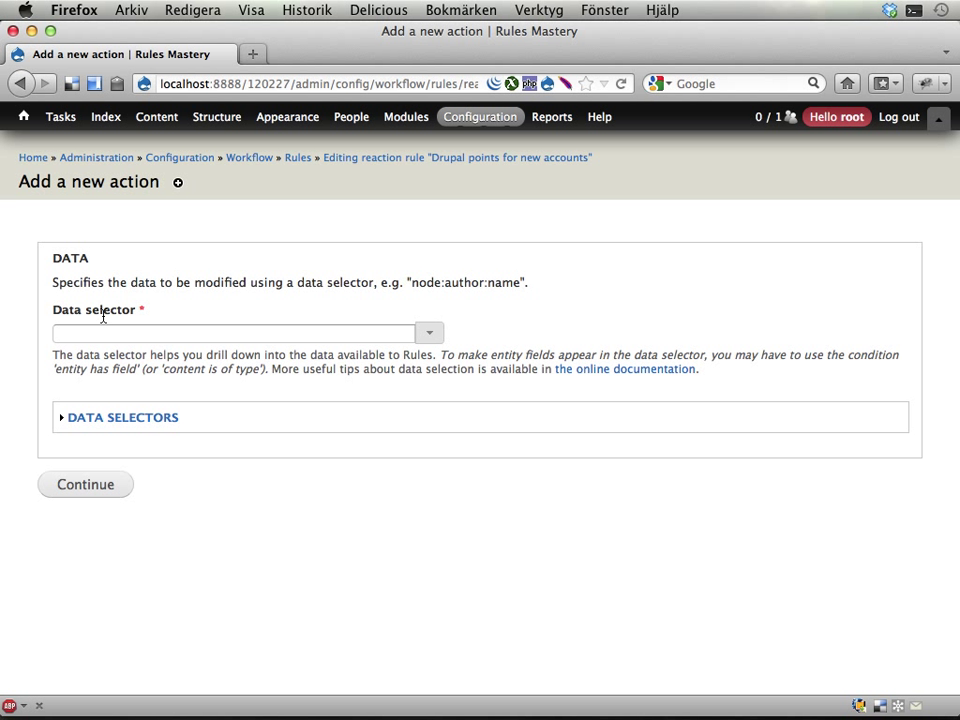
- Show the Data selector suggestions listing the site and account entries
left_click(433, 336)
left_click(433, 336)
left_click(430, 336)
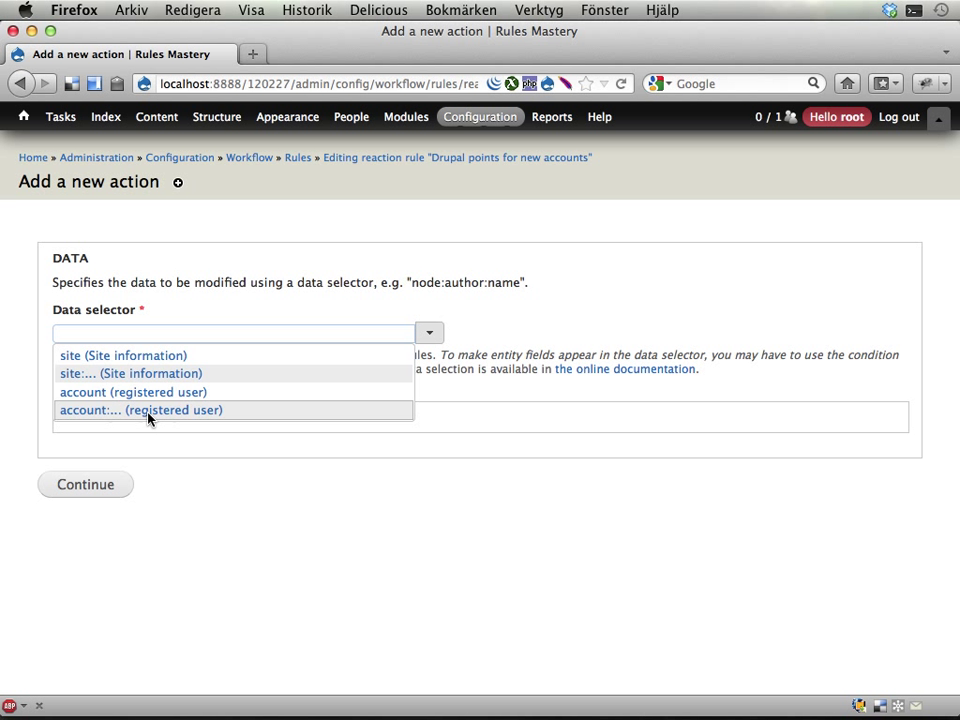
- Set the Data selector to 'account:field-user-drupalpoints (Drupal points)'
left_click(148, 415)
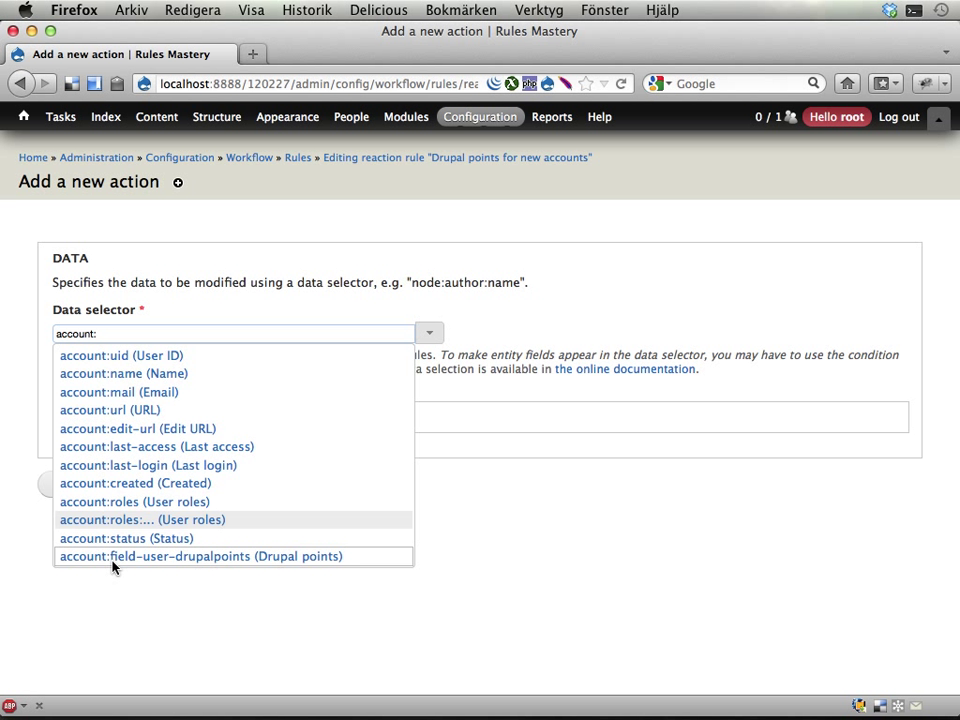
left_click(188, 557)
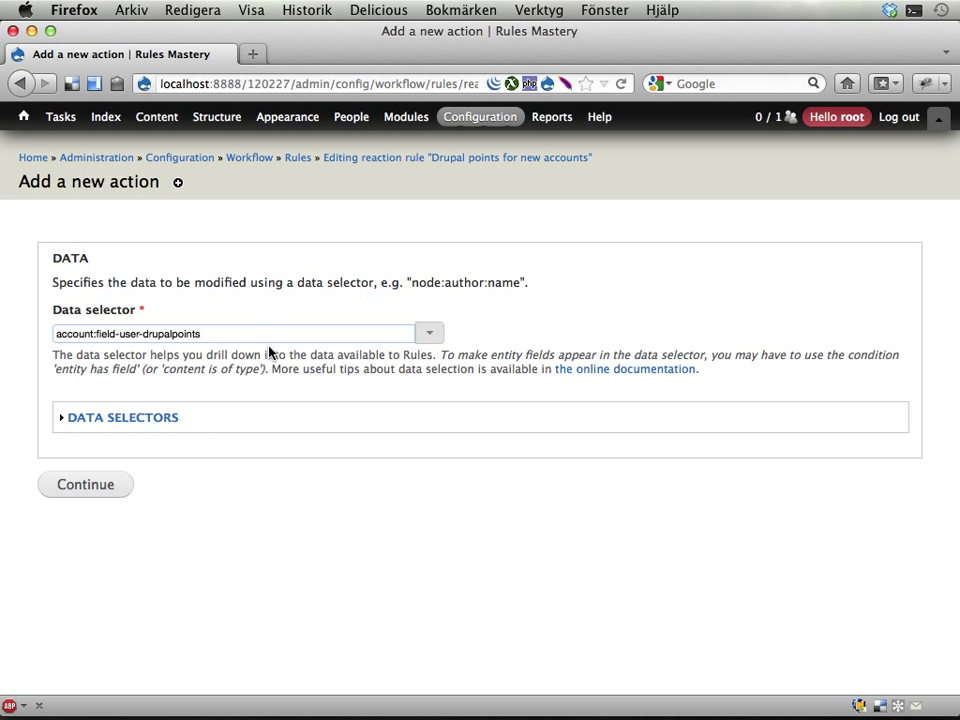
- Continue, enter 5 as the Drupal points value, and save the action
left_click(86, 486)
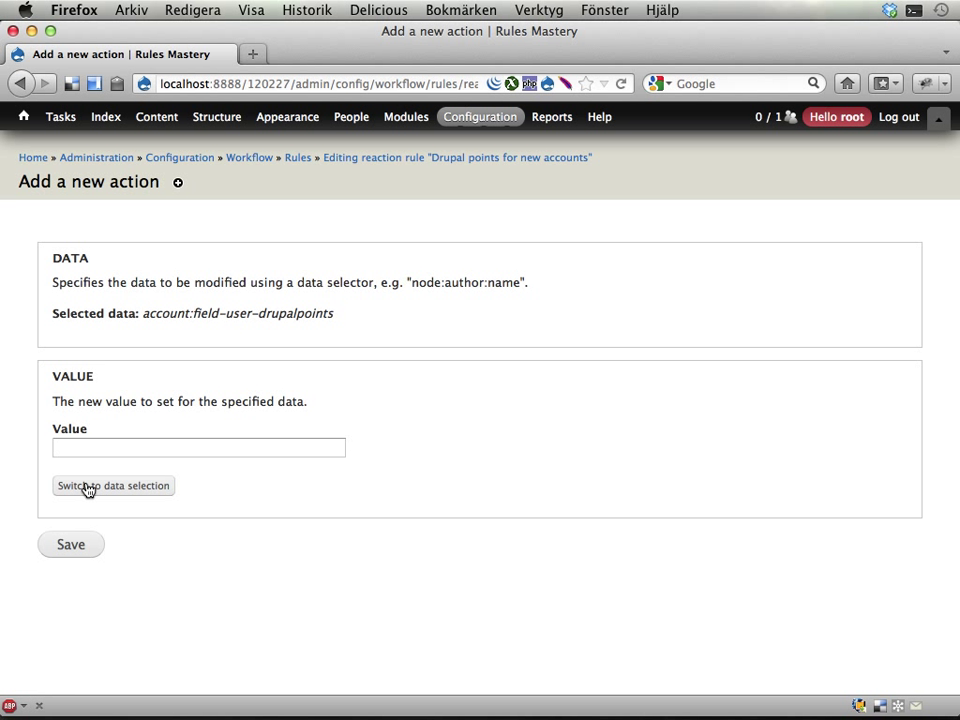
left_click(92, 448)
type("5")
left_click(70, 550)
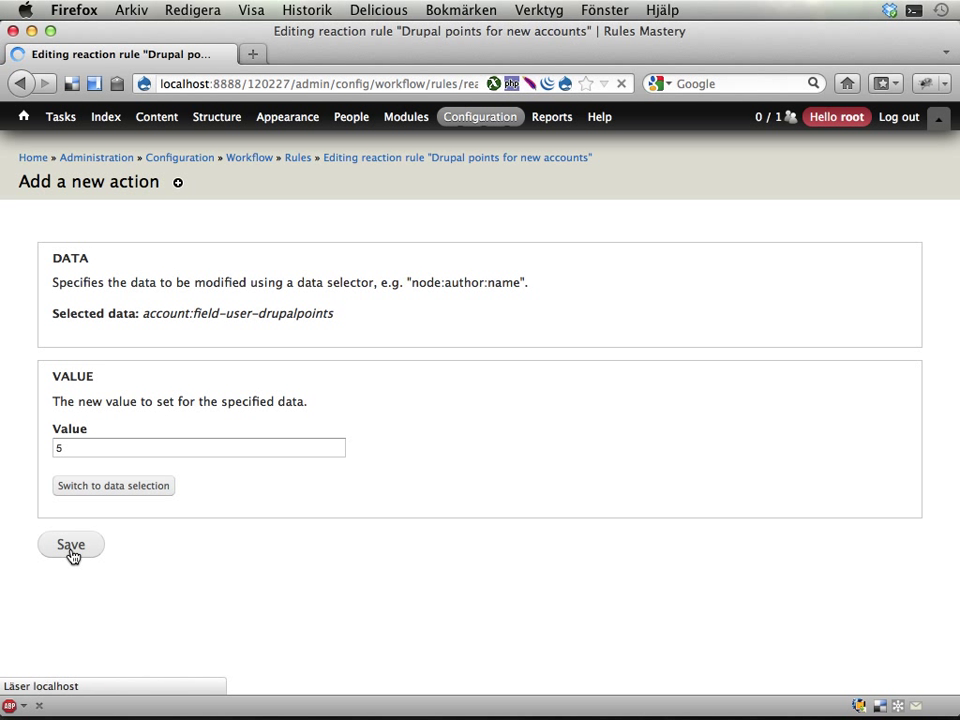
- Scroll the reloaded rule page to check the Set a data value action with Value 5
scroll(214, 499, "down", 3)
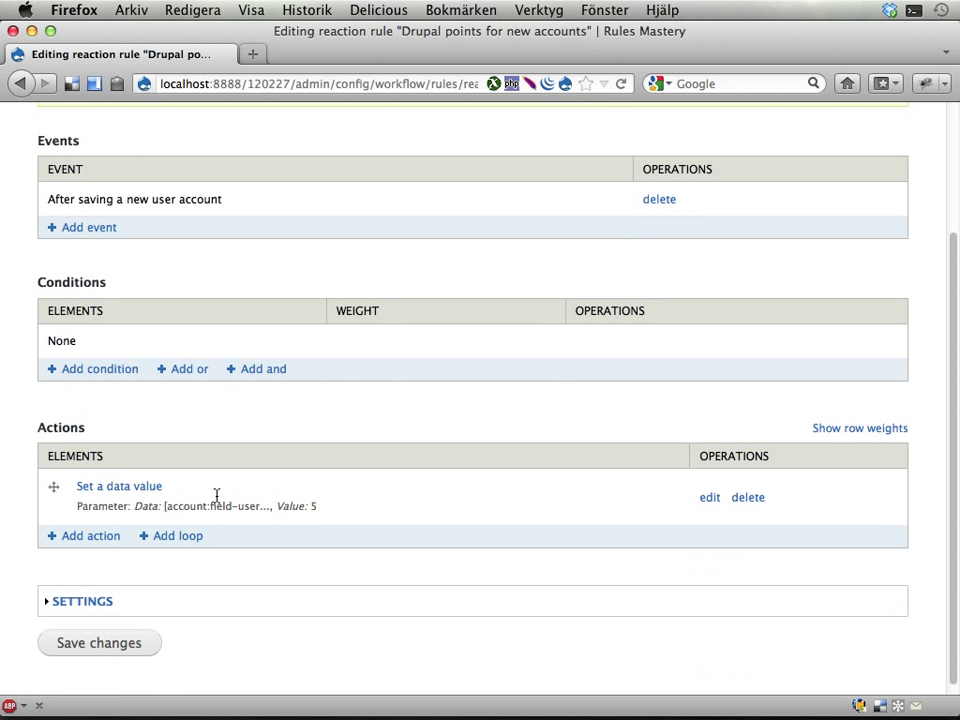
scroll(214, 495, "up", 3)
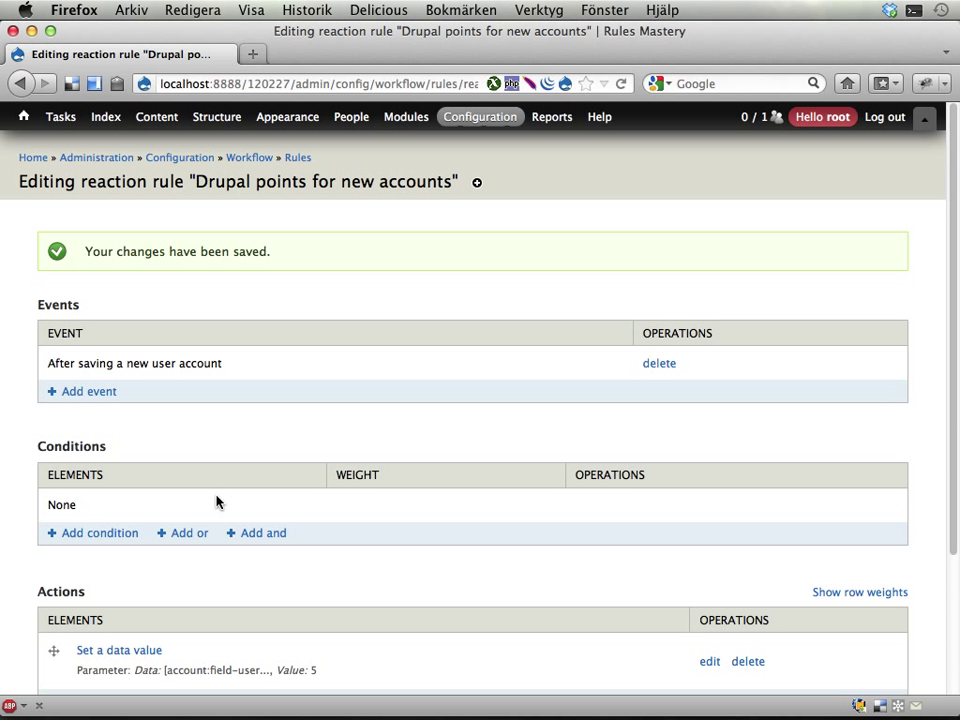
scroll(218, 502, "down", 3)
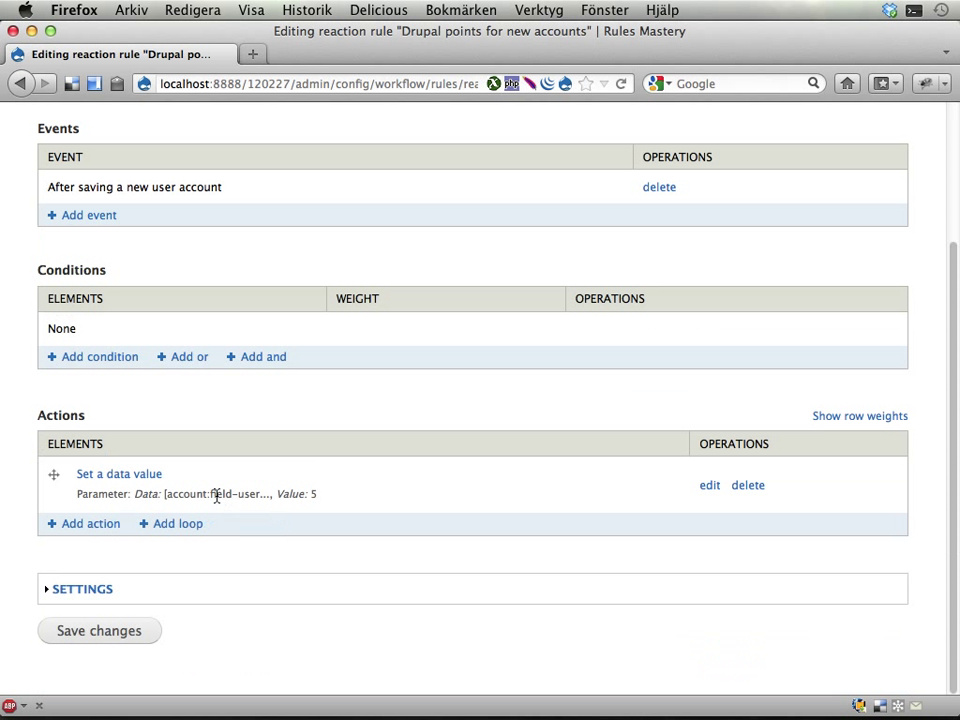